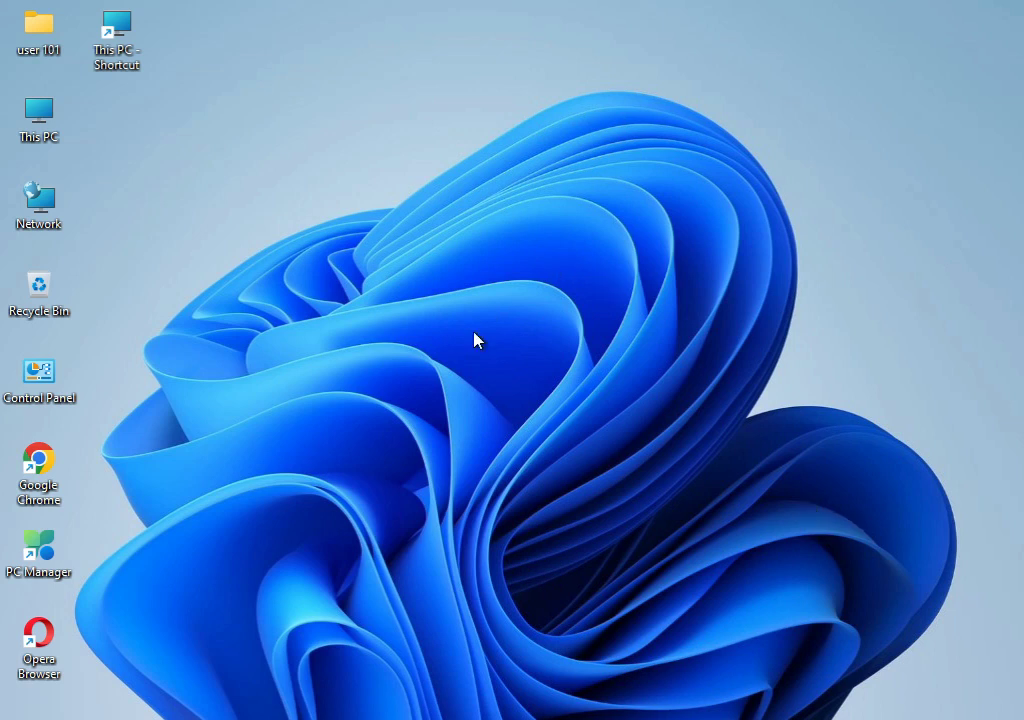
# Open the Windows 11 Start menu with the Windows key
pyautogui.press('super')
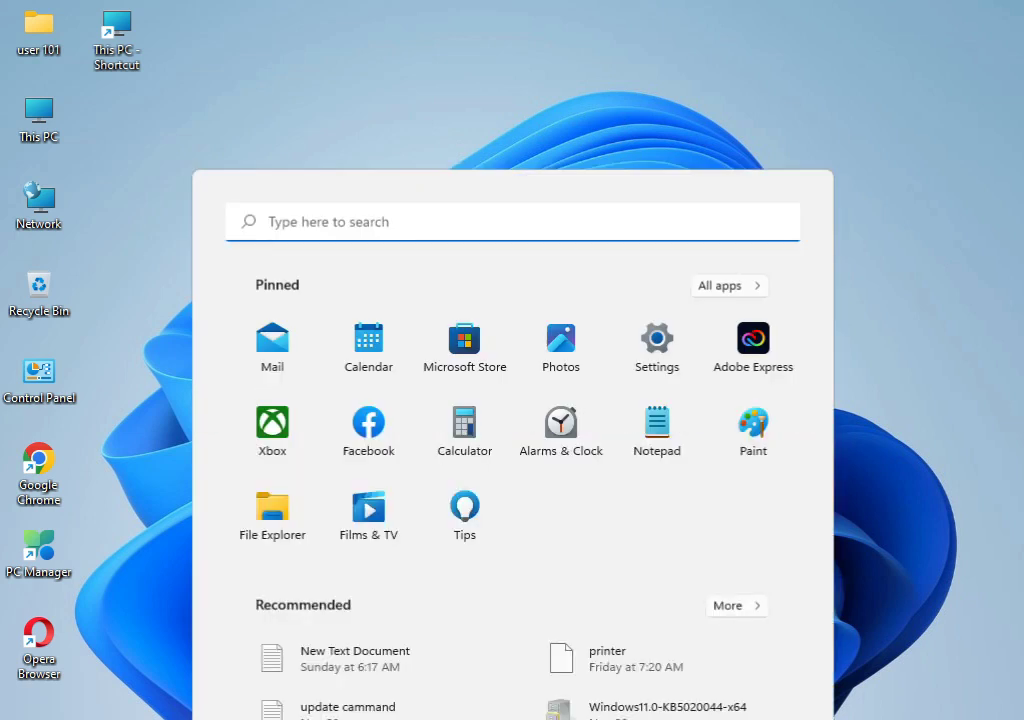
# Launch Settings and go to System > Troubleshoot > Other troubleshooters
pyautogui.click(652, 212)
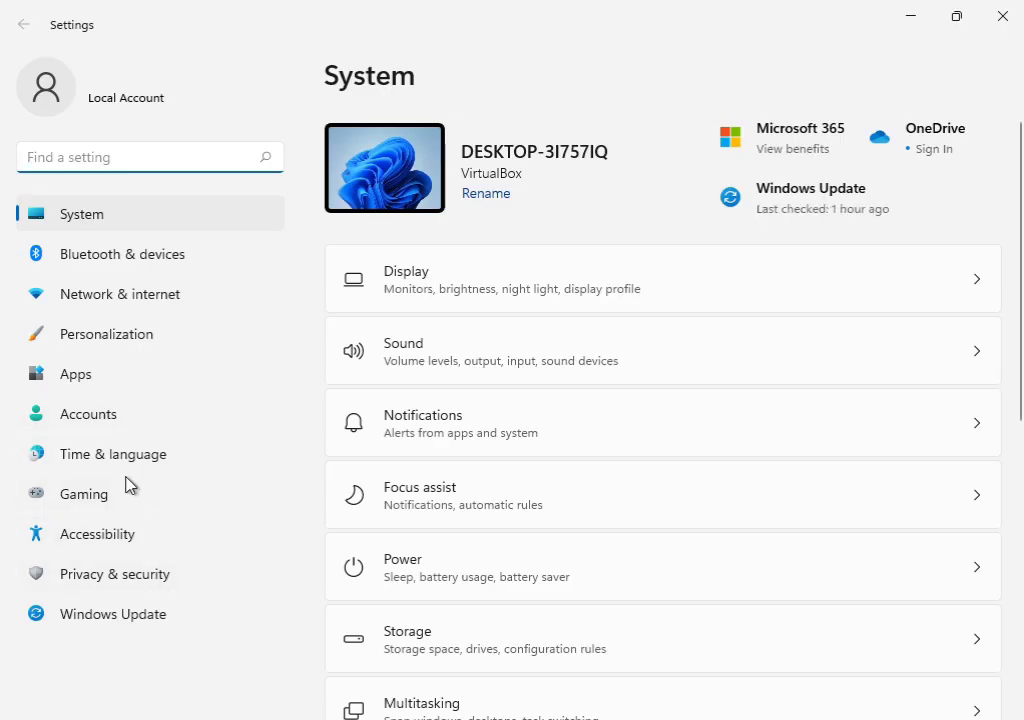
pyautogui.scroll(-5, 572, 537)
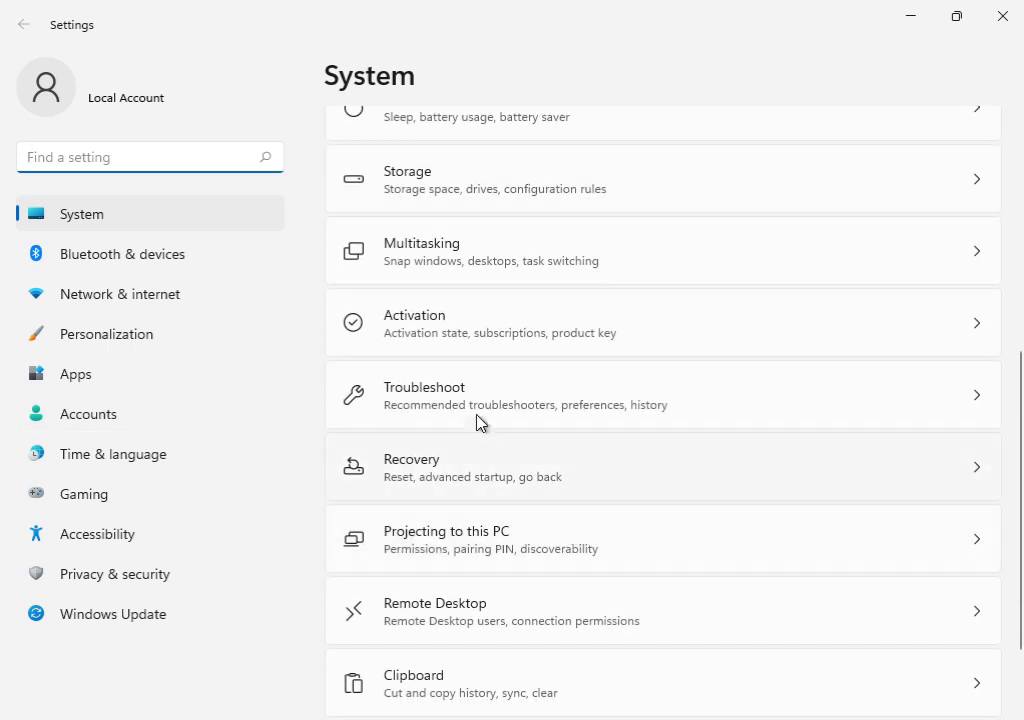
pyautogui.click(487, 412)
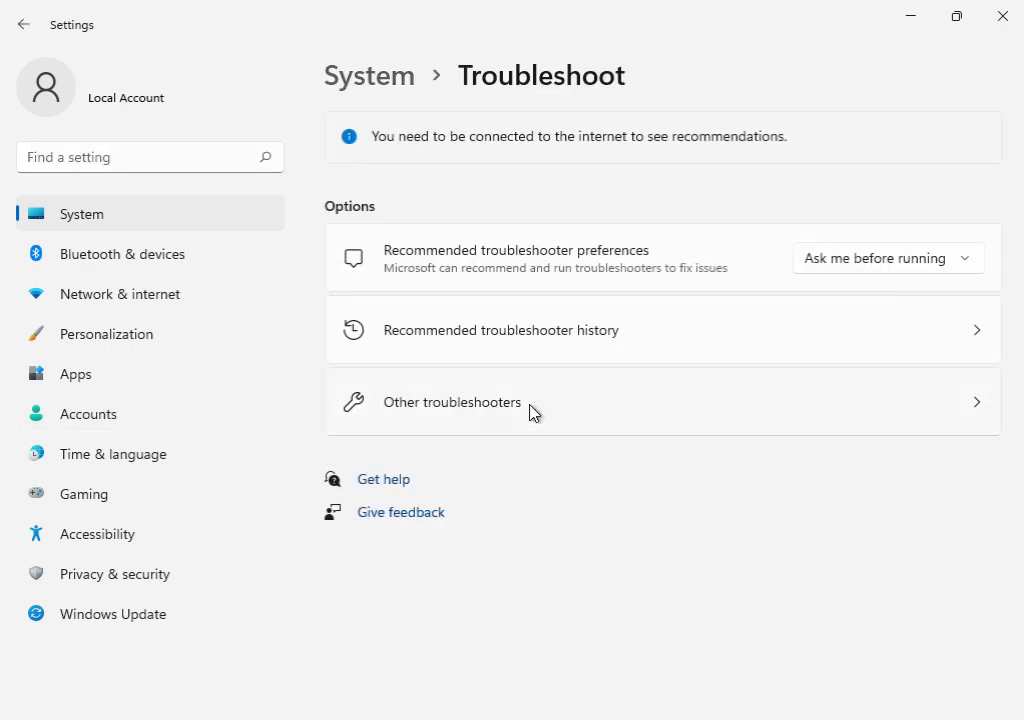
pyautogui.click(533, 412)
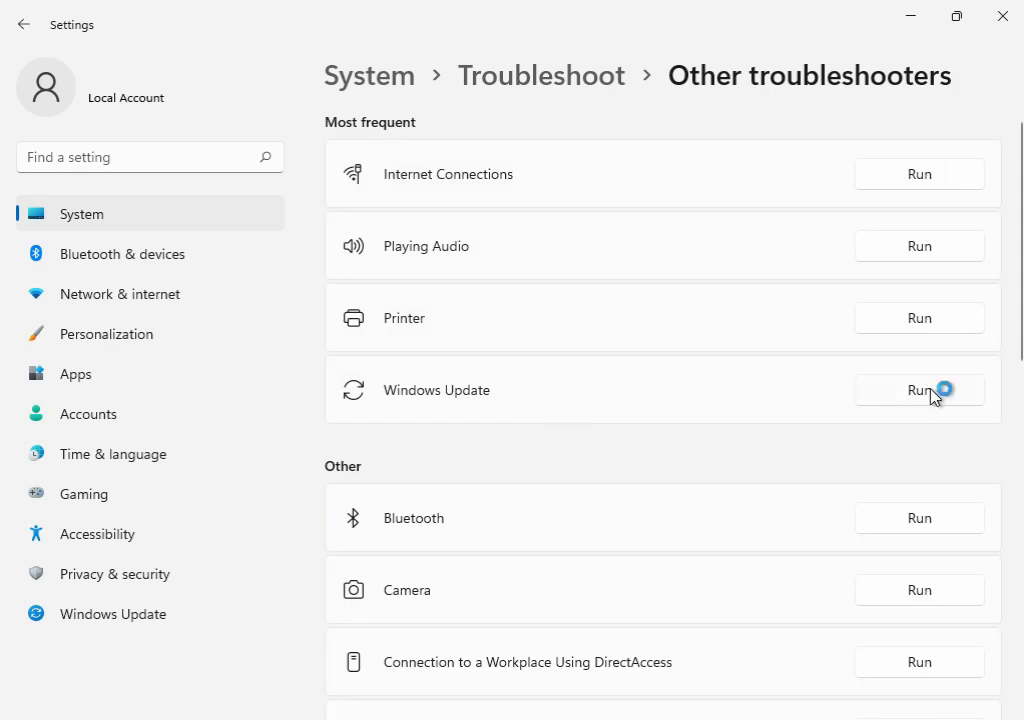
# Run the Windows Update troubleshooter and reposition its window, leaving the desktop visible
pyautogui.click(920, 390)
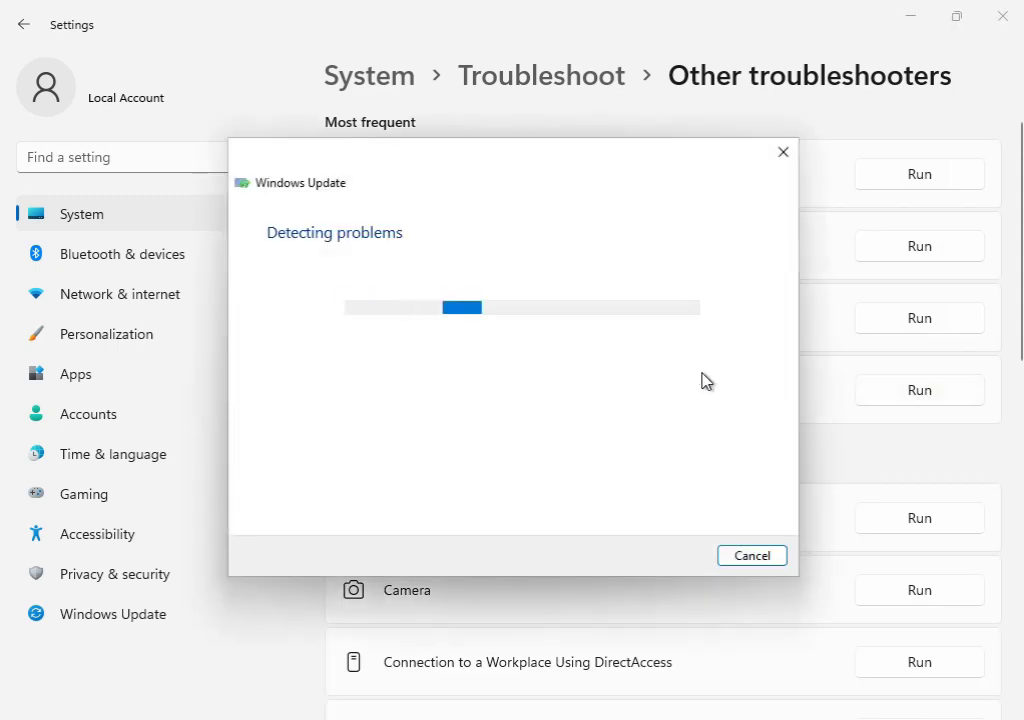
pyautogui.moveTo(521, 167); pyautogui.dragTo(631, 532)
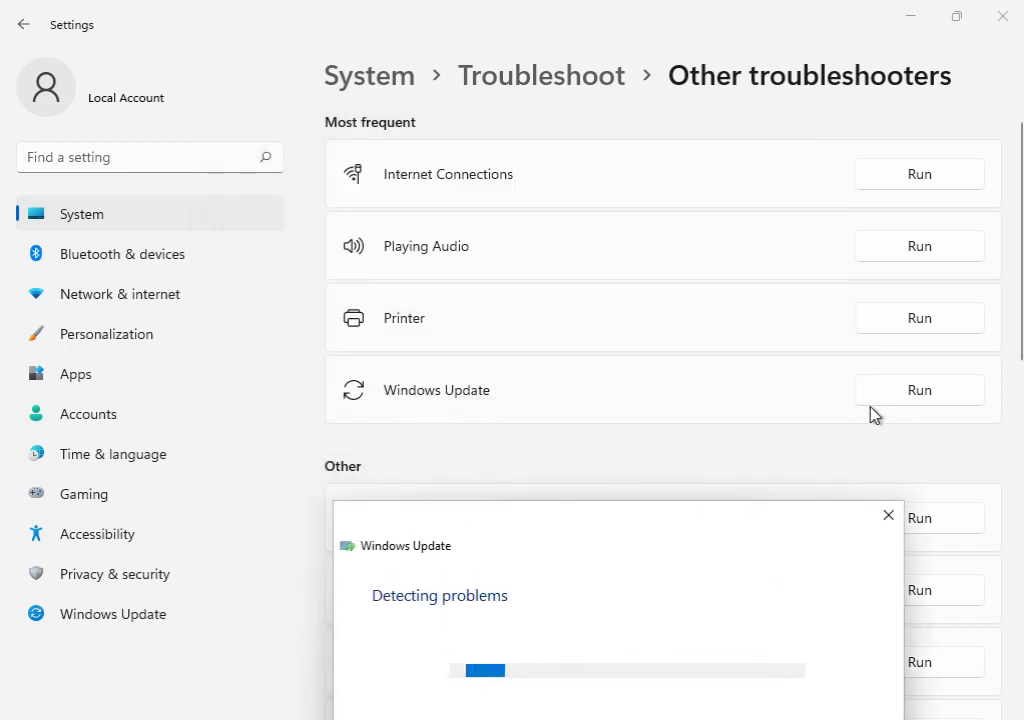
pyautogui.moveTo(665, 539); pyautogui.dragTo(631, 166)
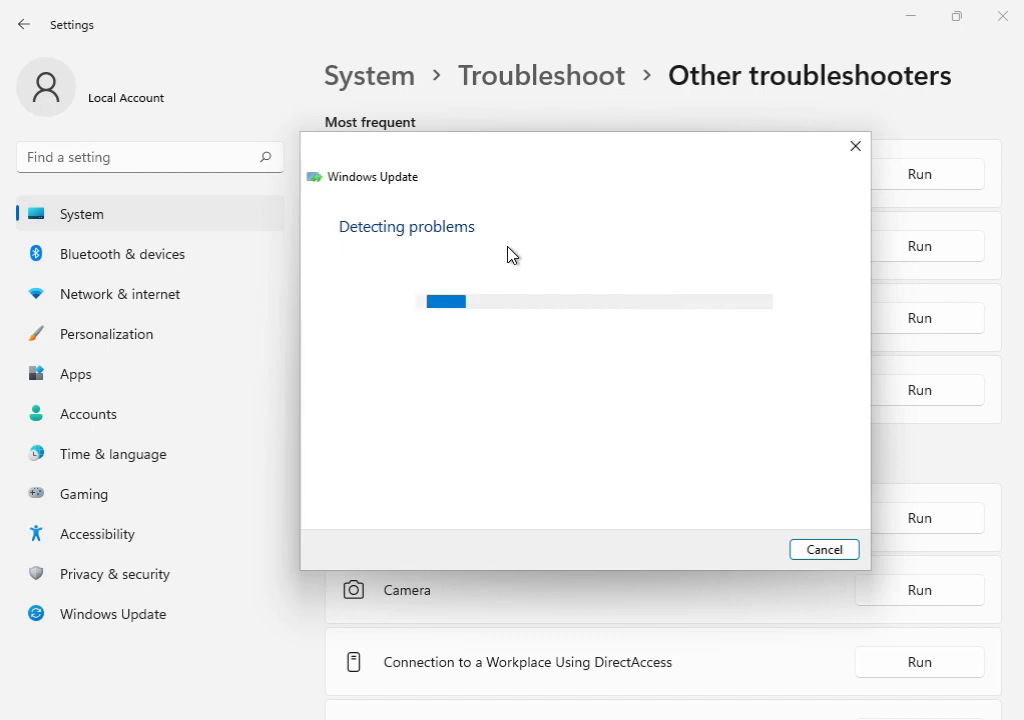
pyautogui.moveTo(720, 719)
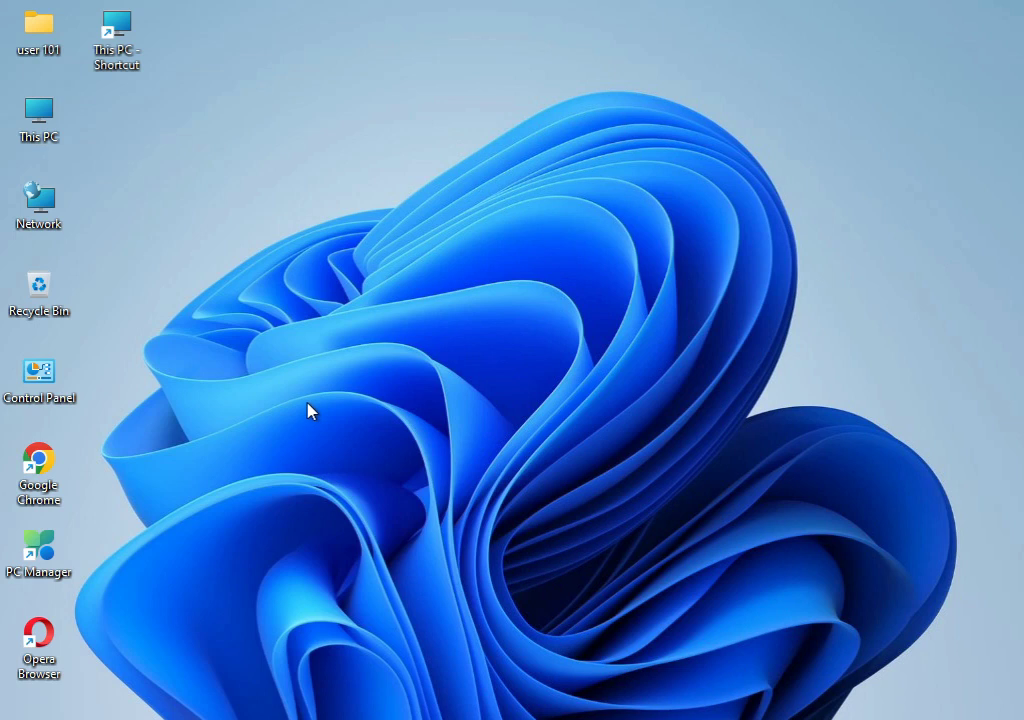
# Open the %temp% folder through the Run dialog
pyautogui.press('super+r')
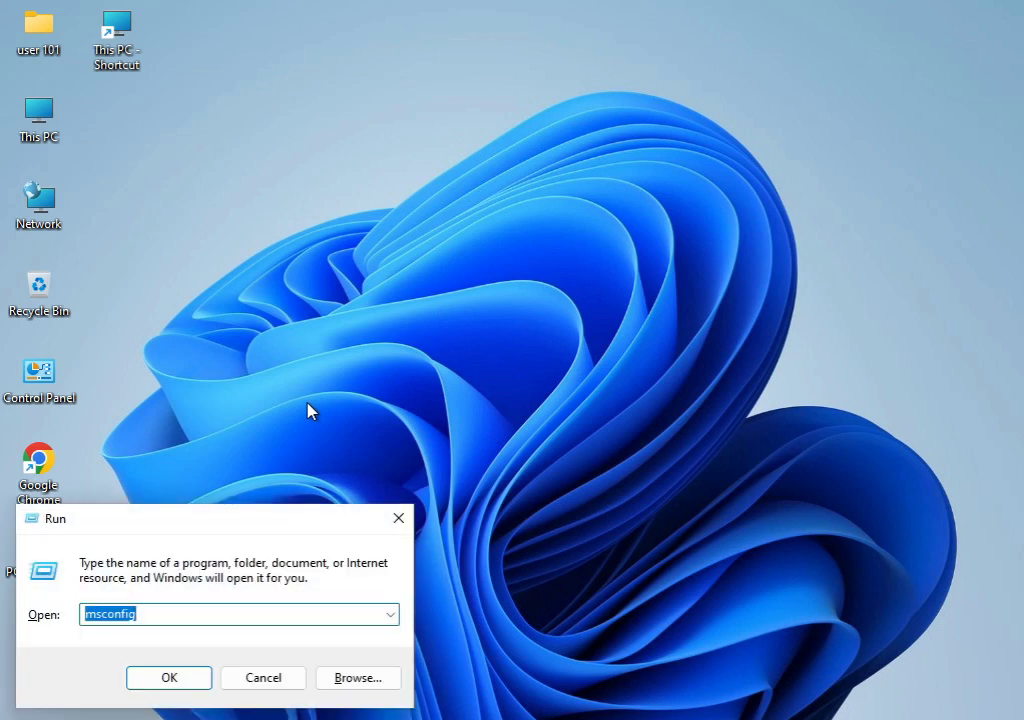
pyautogui.write('%temp%')
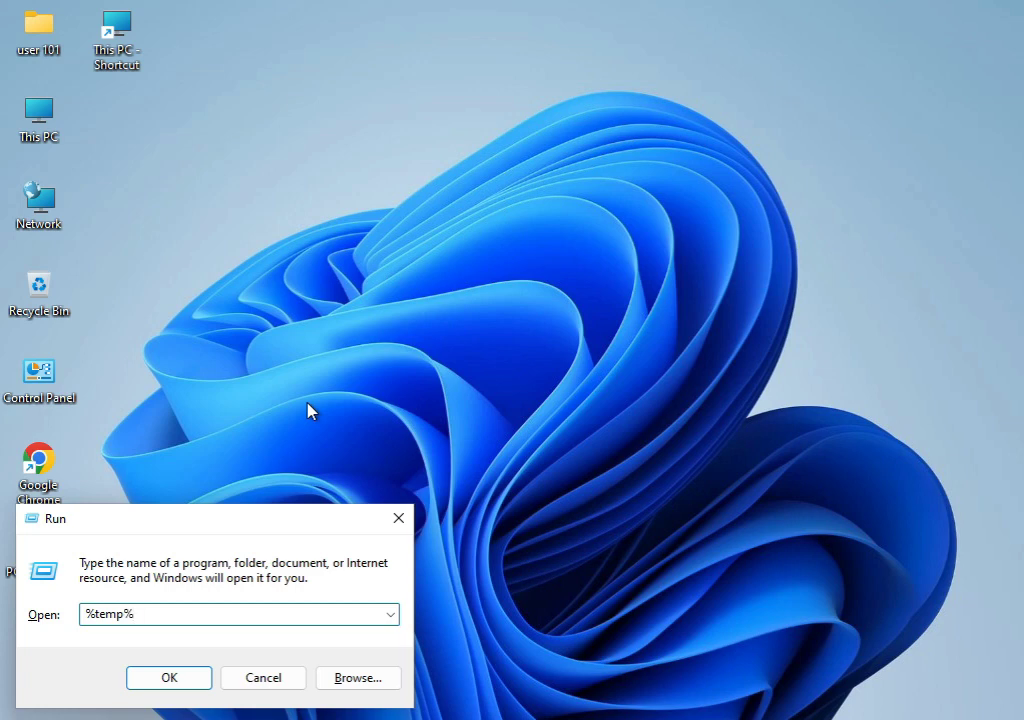
pyautogui.press('Return')
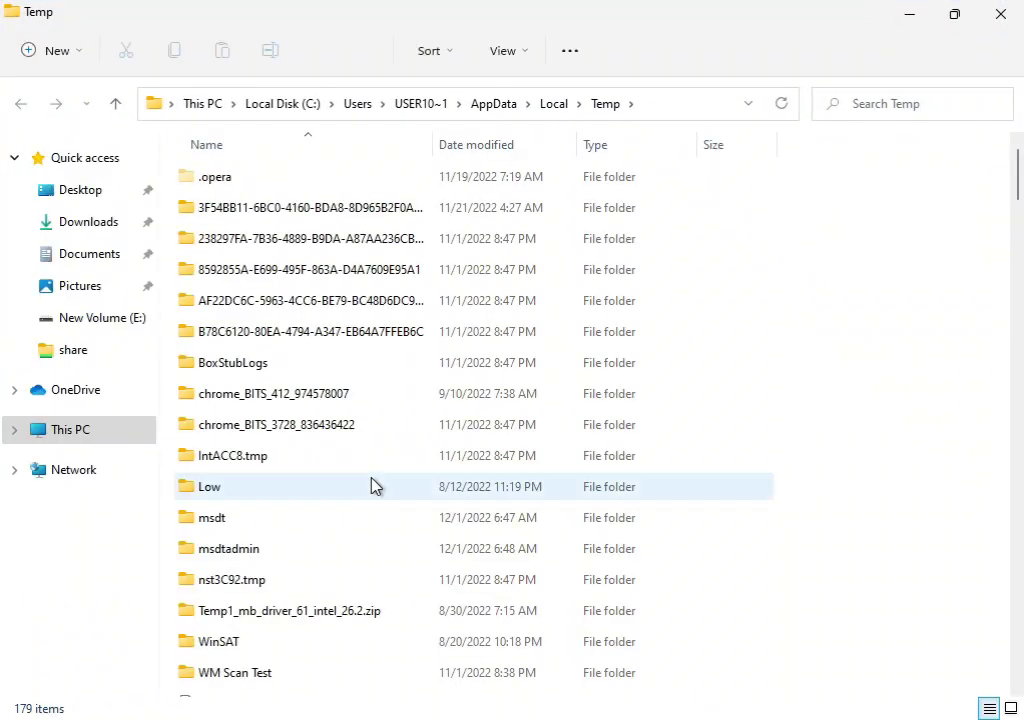
# Permanently delete all 179 items in the Temp folder
pyautogui.hotkey('ctrl', 'a')
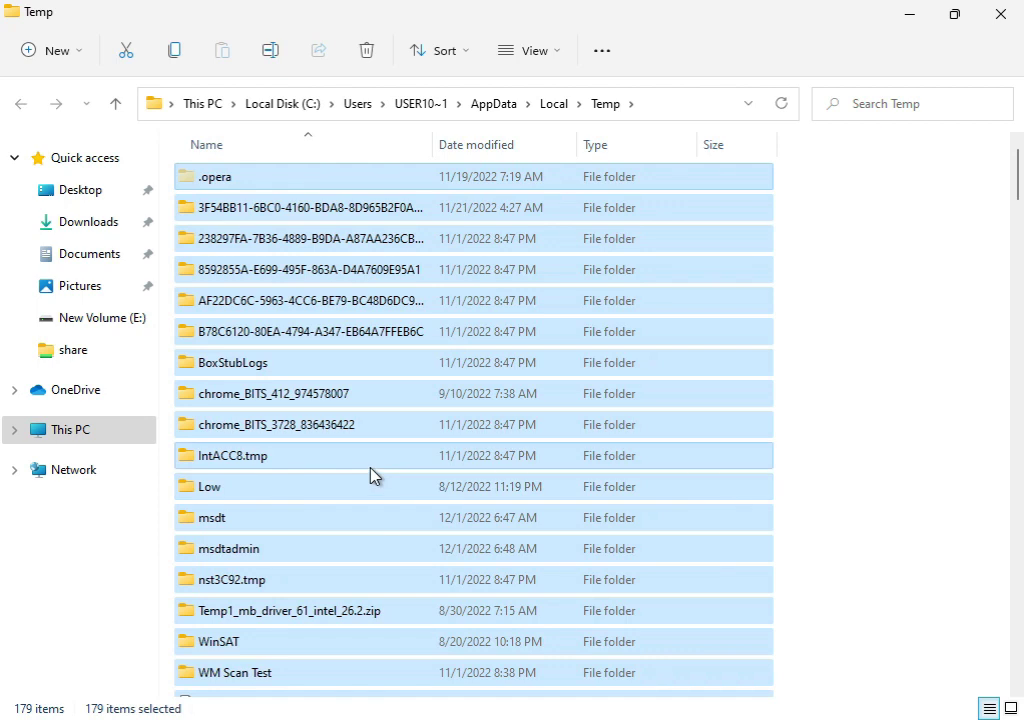
pyautogui.hotkey('shift', 'Delete')
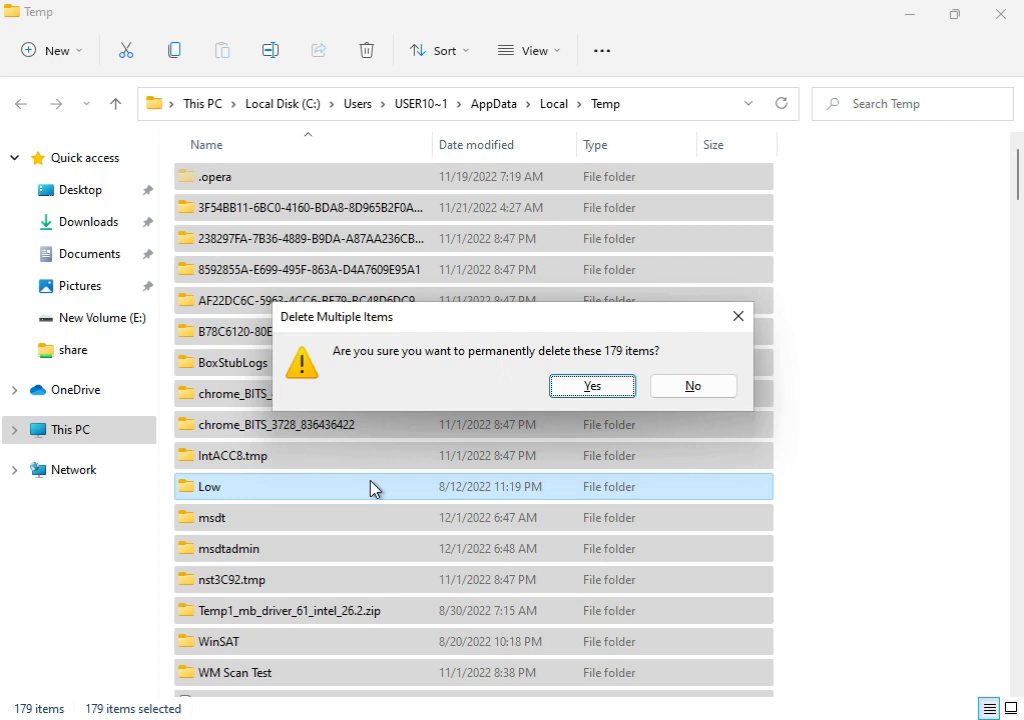
pyautogui.click(568, 387)
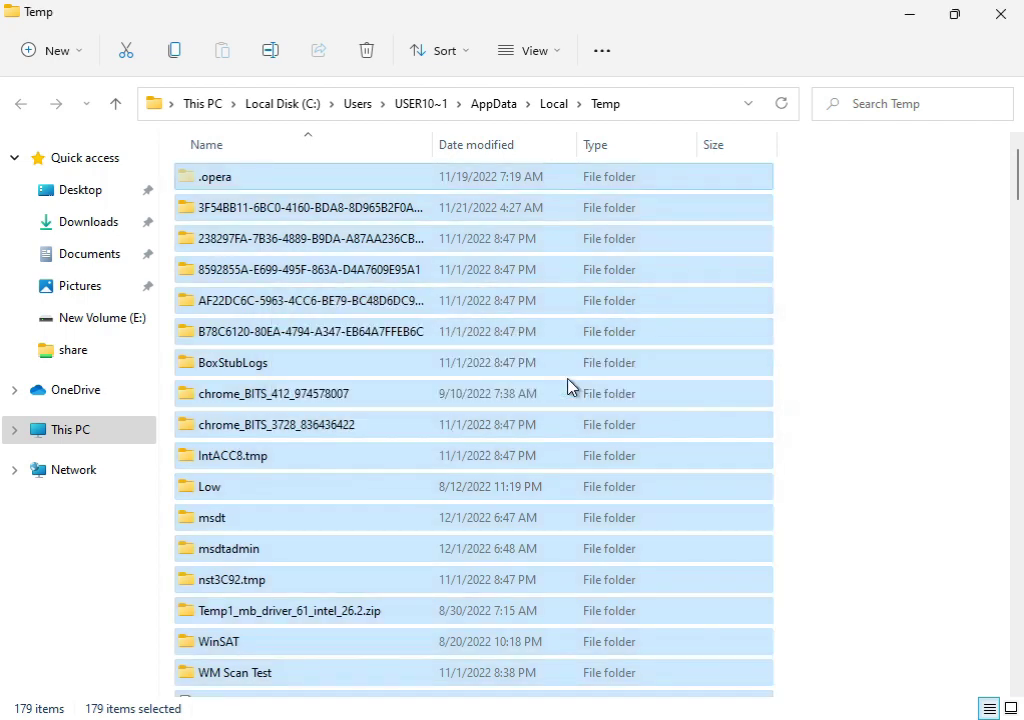
# Skip the files still in use for all current items, then close File Explorer
pyautogui.click(308, 272)
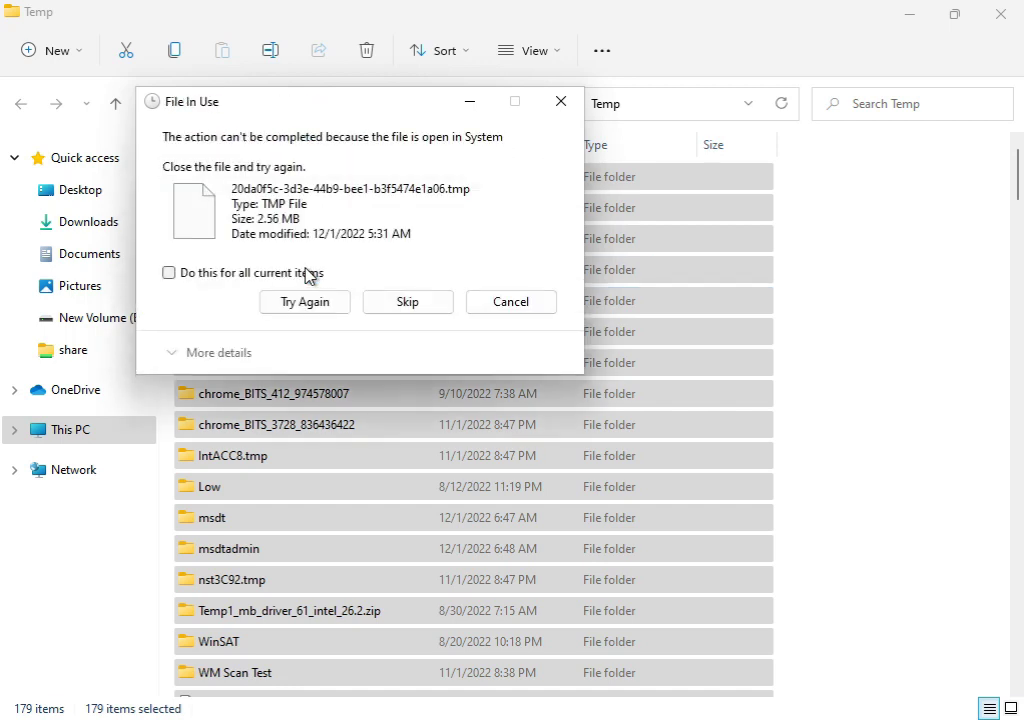
pyautogui.click(257, 276)
pyautogui.click(286, 303)
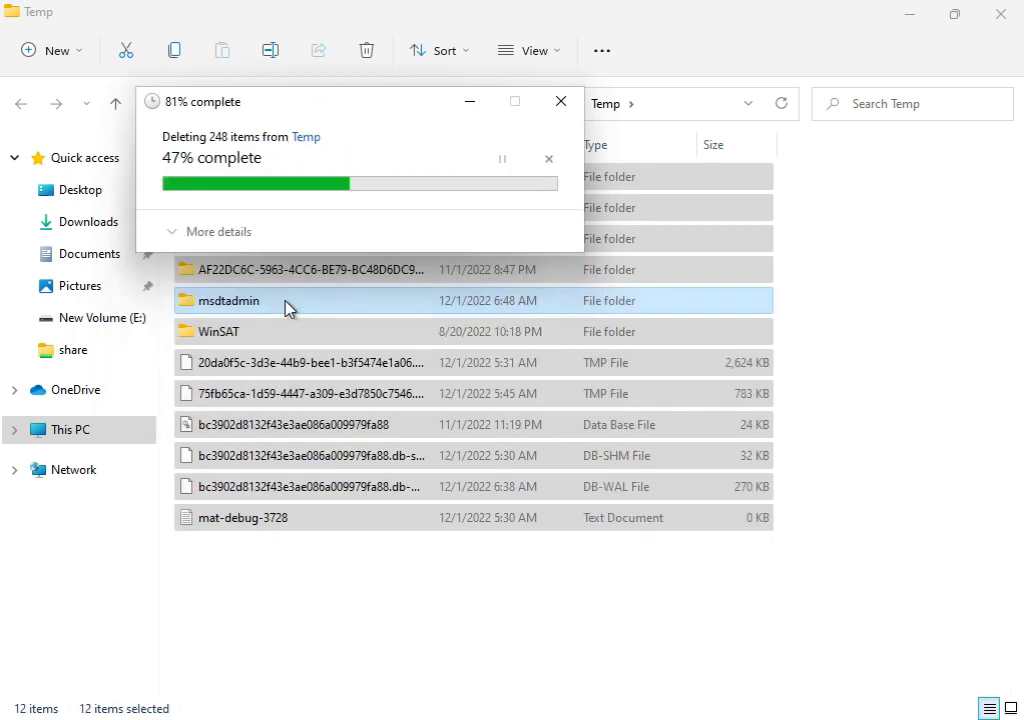
pyautogui.click(249, 279)
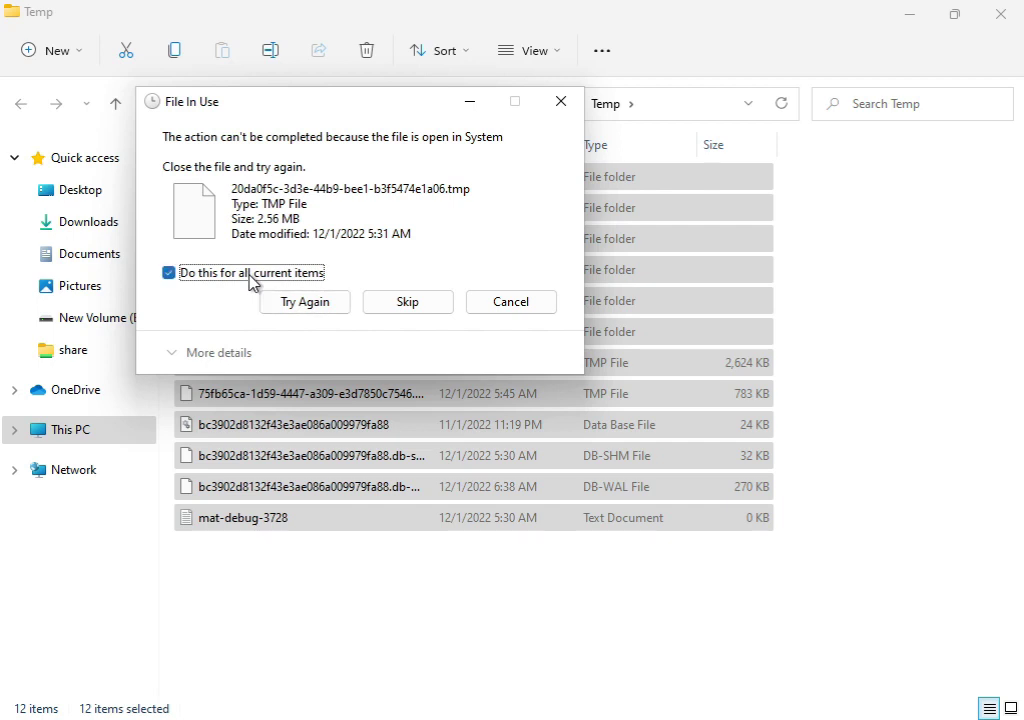
pyautogui.click(383, 303)
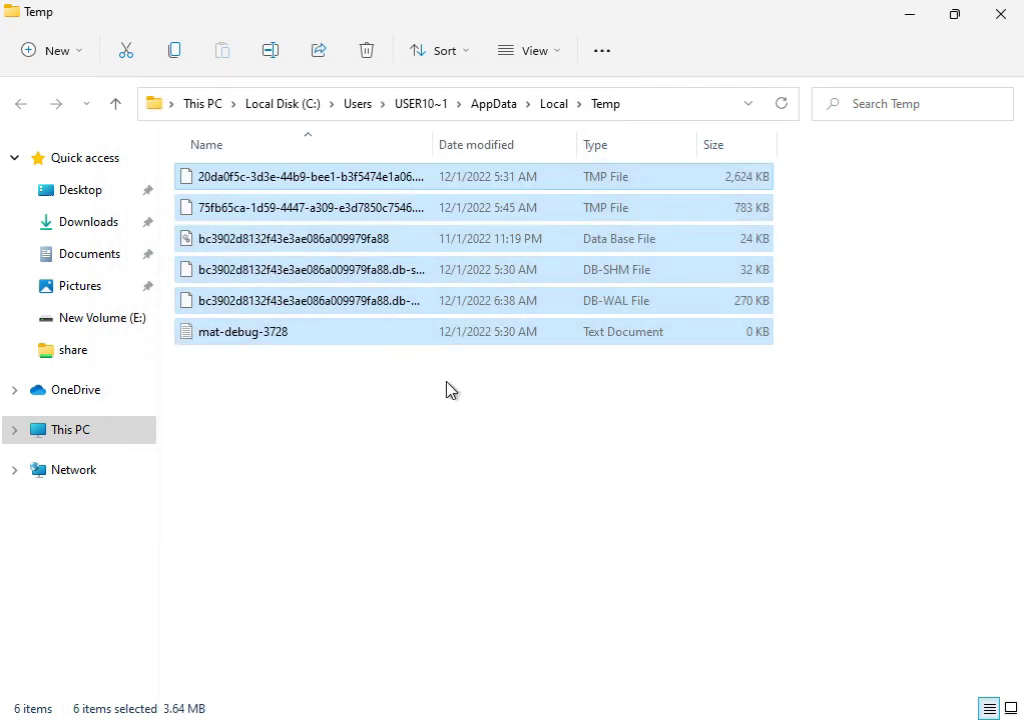
pyautogui.click(1000, 14)
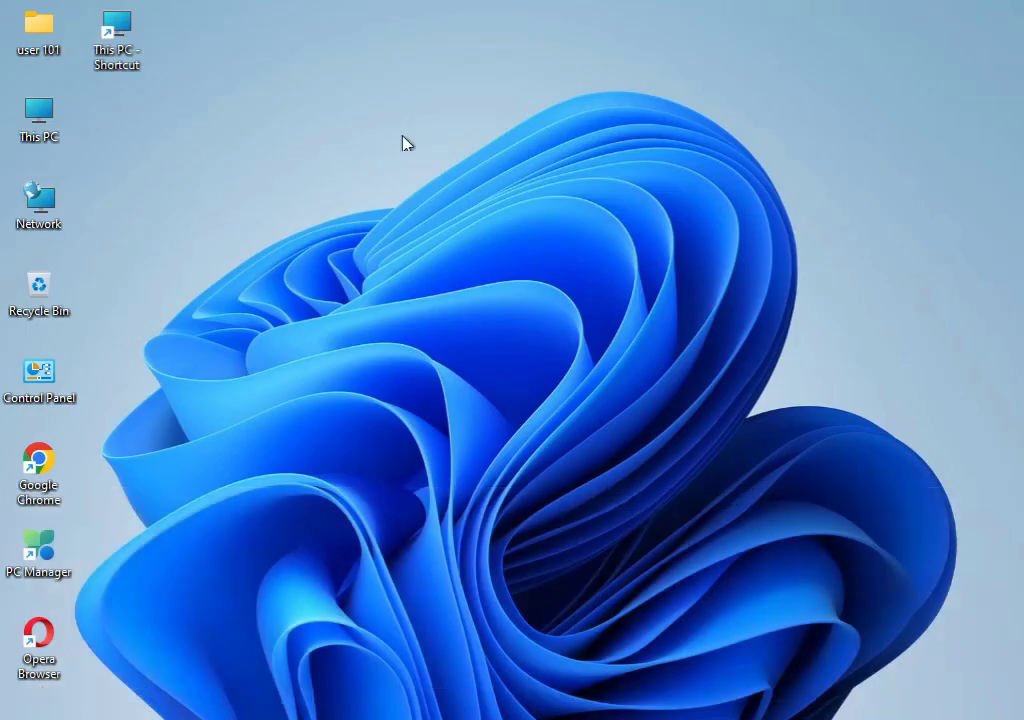
# Open the Properties of Local Disk (C:) from This PC via Show more options
pyautogui.doubleClick(52, 118)
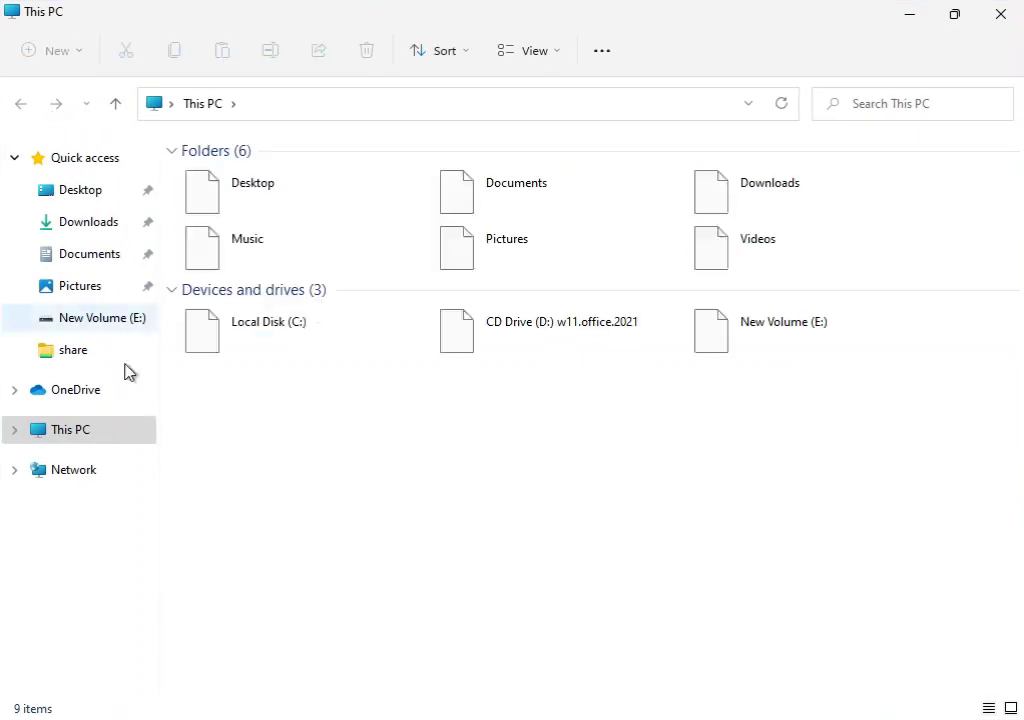
pyautogui.click(272, 336)
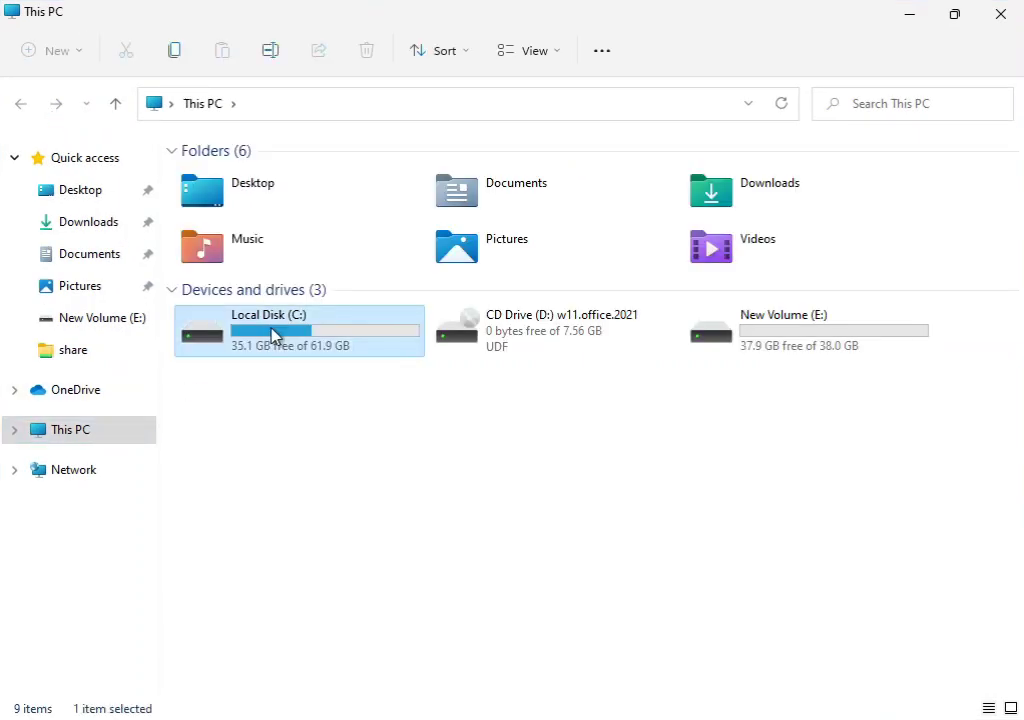
pyautogui.rightClick(272, 336)
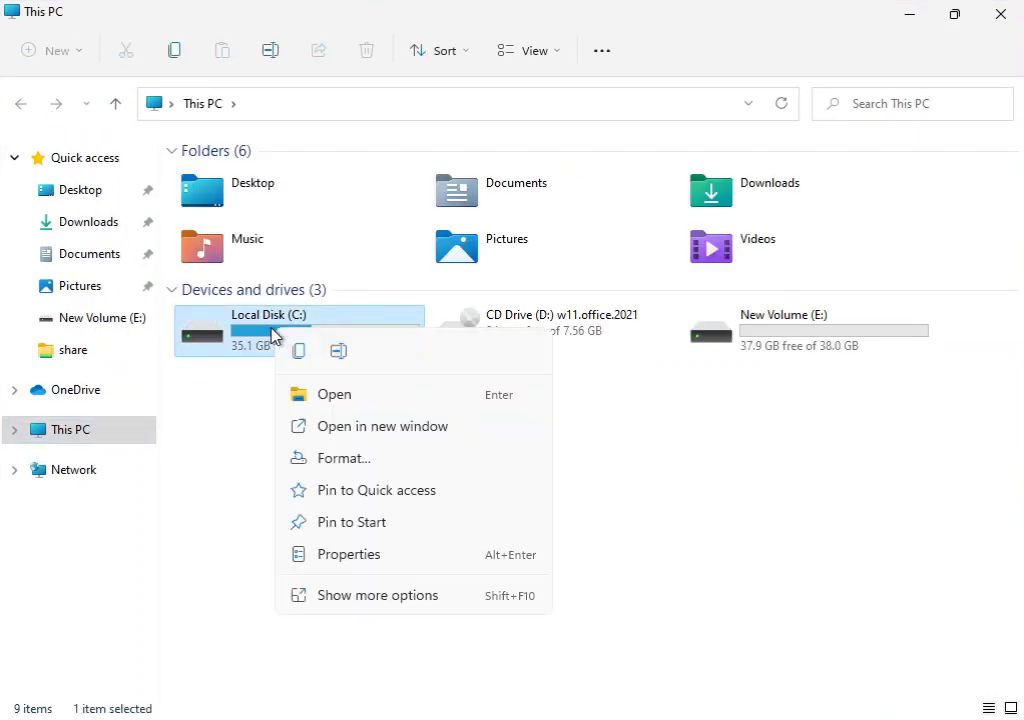
pyautogui.click(352, 597)
pyautogui.click(392, 578)
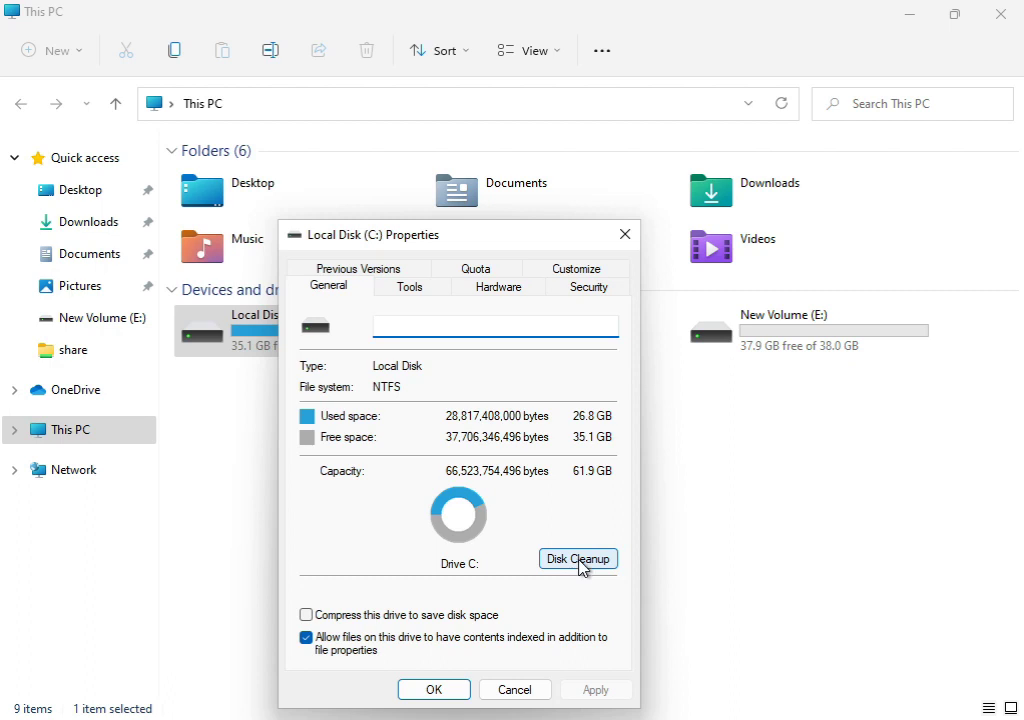
# Clean up drive C:, including Windows error reports and system files, then close This PC
pyautogui.click(580, 561)
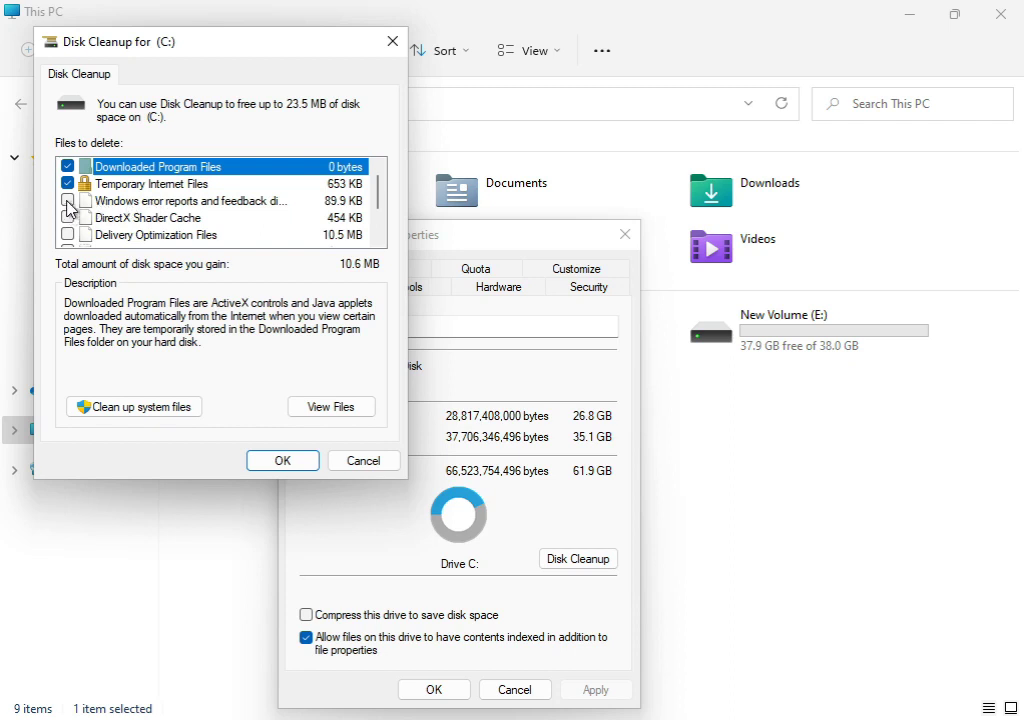
pyautogui.click(67, 201)
pyautogui.click(110, 406)
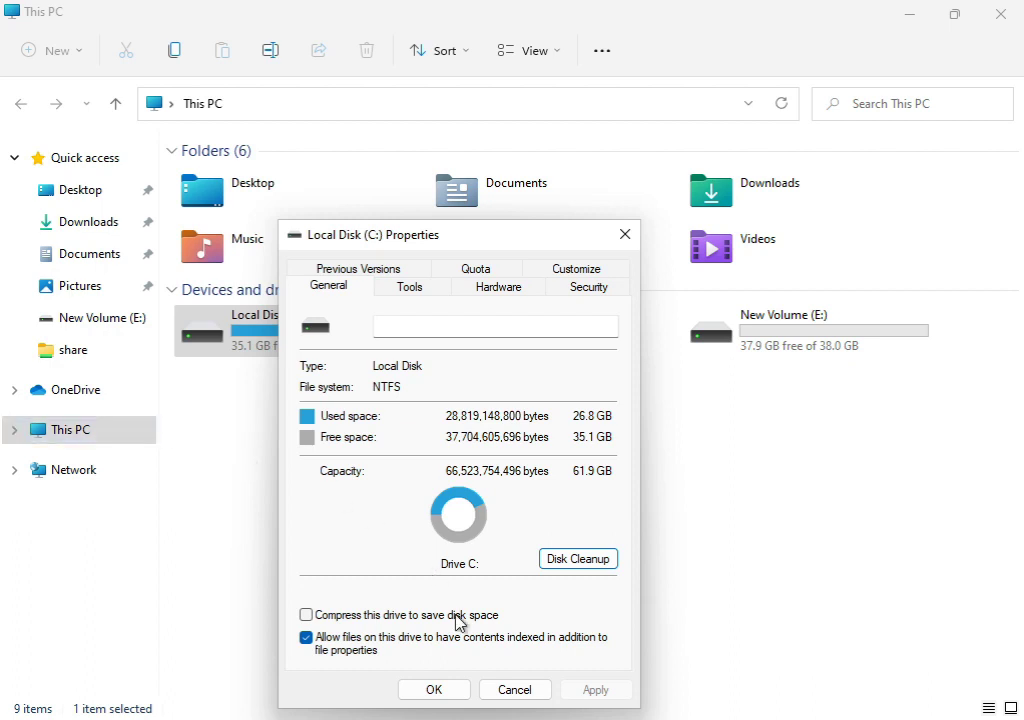
pyautogui.click(437, 690)
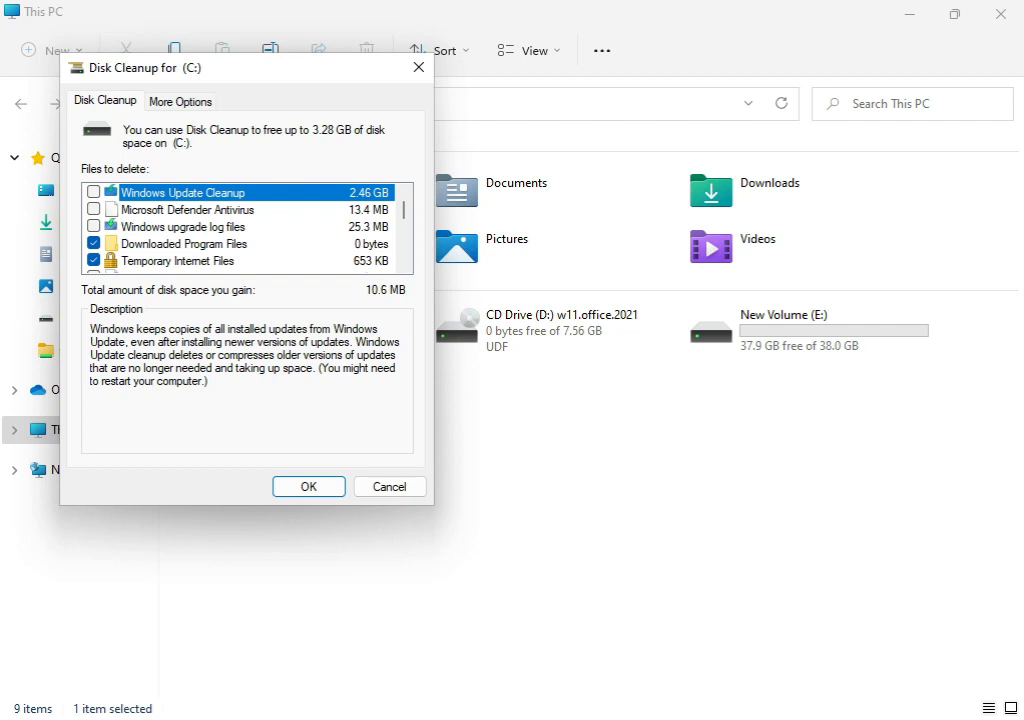
pyautogui.click(279, 489)
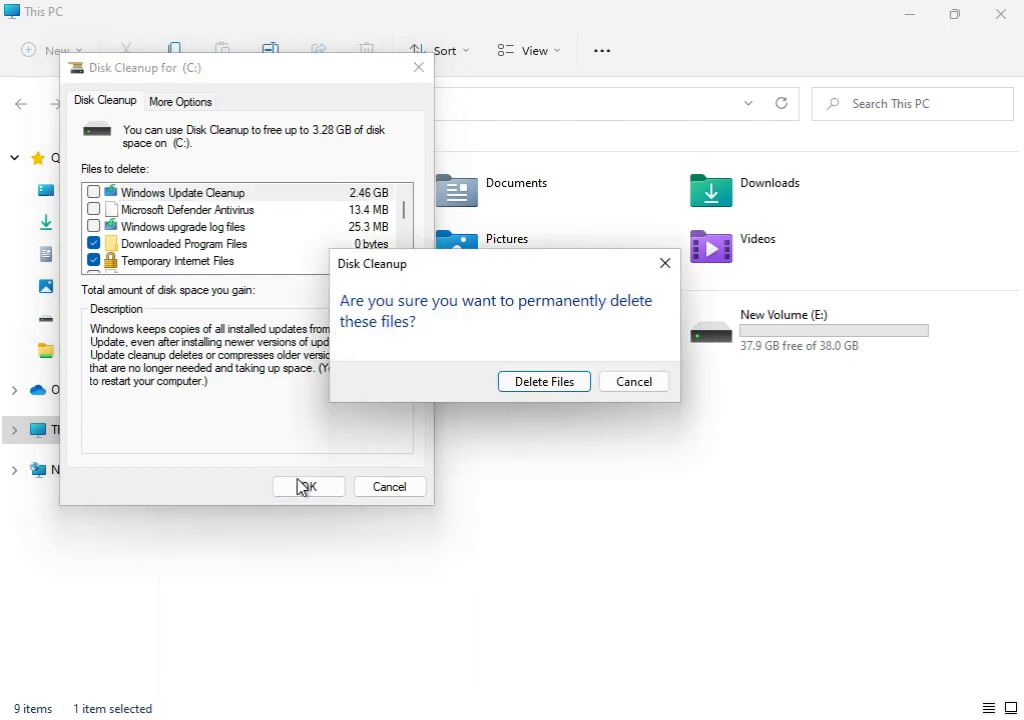
pyautogui.click(574, 386)
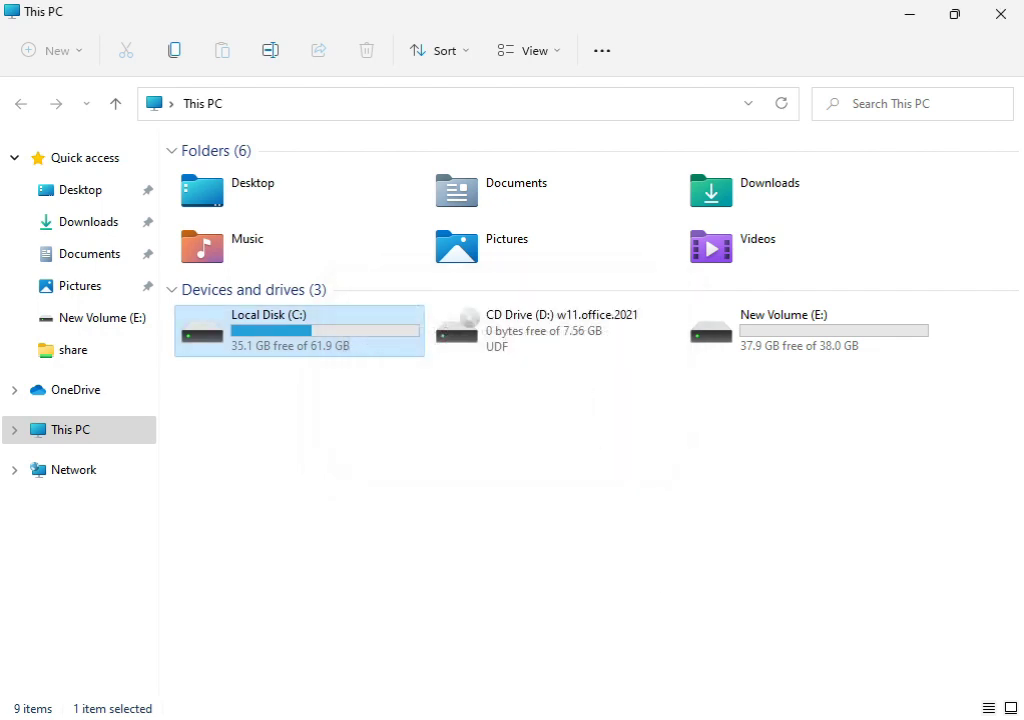
pyautogui.click(997, 18)
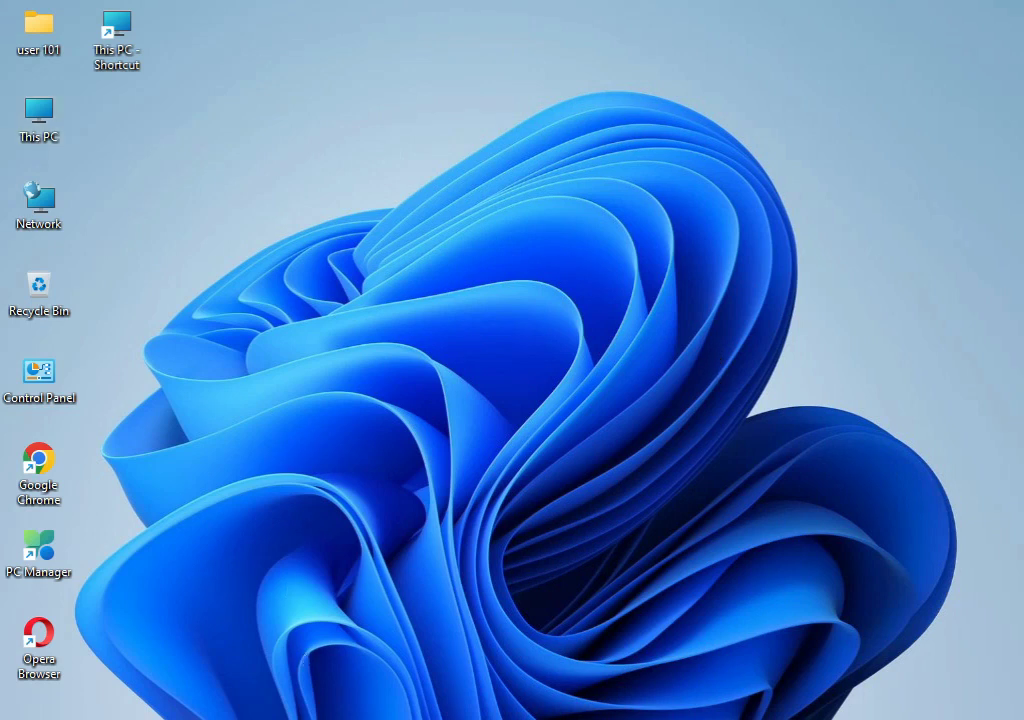
# Search for cmd and launch Command Prompt as administrator, accepting the UAC prompt
pyautogui.press('super')
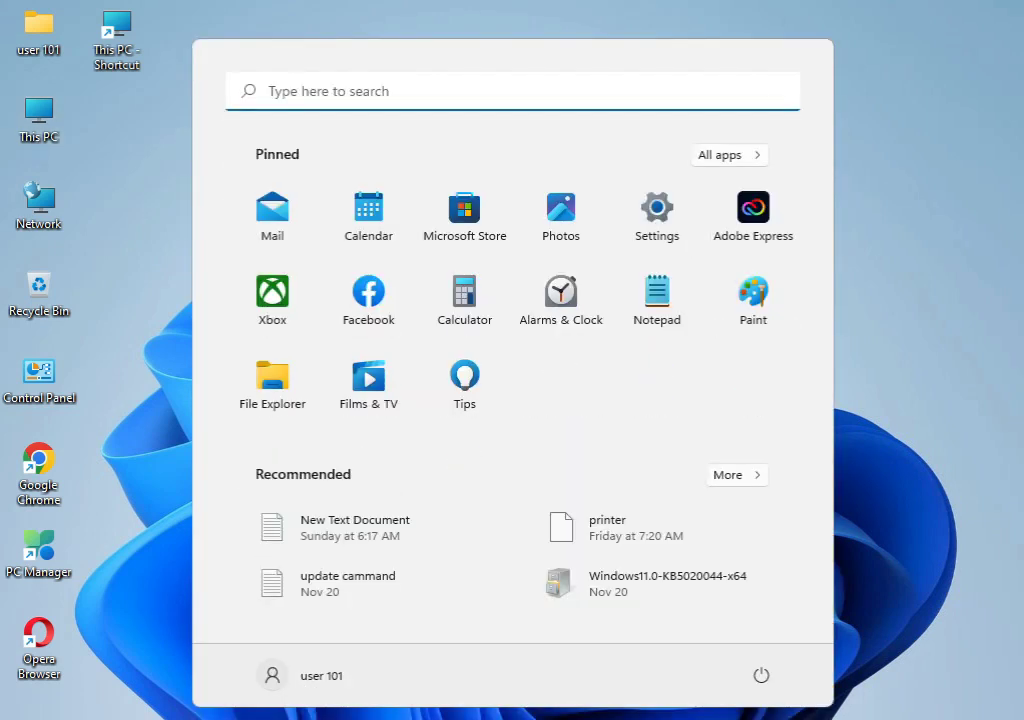
pyautogui.write('cmd')
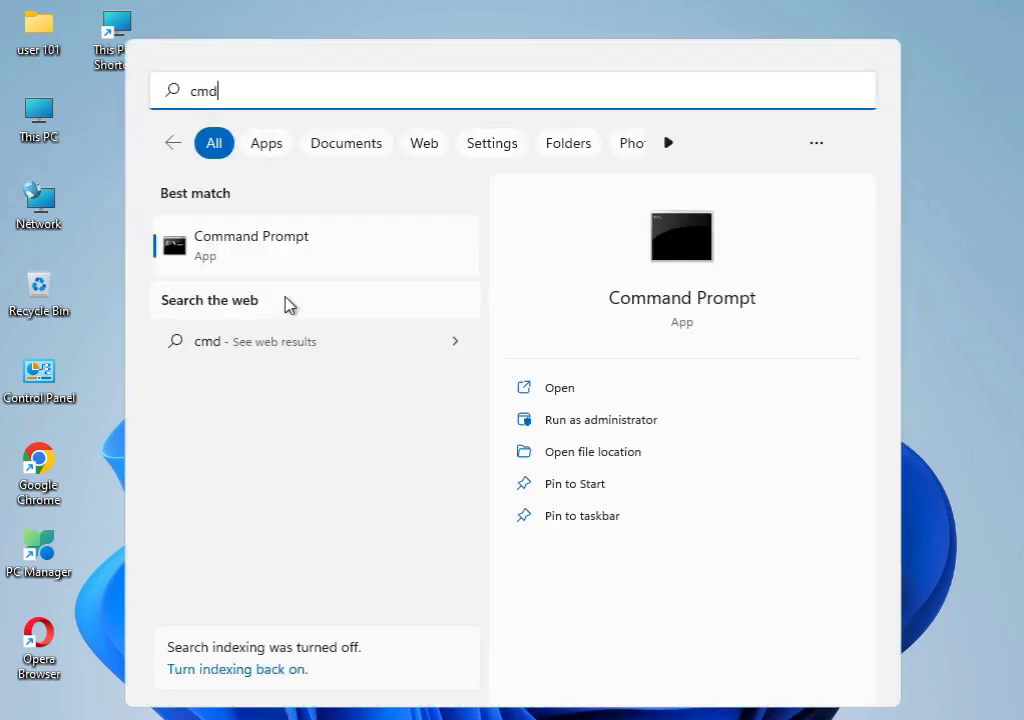
pyautogui.click(299, 257)
pyautogui.rightClick(299, 257)
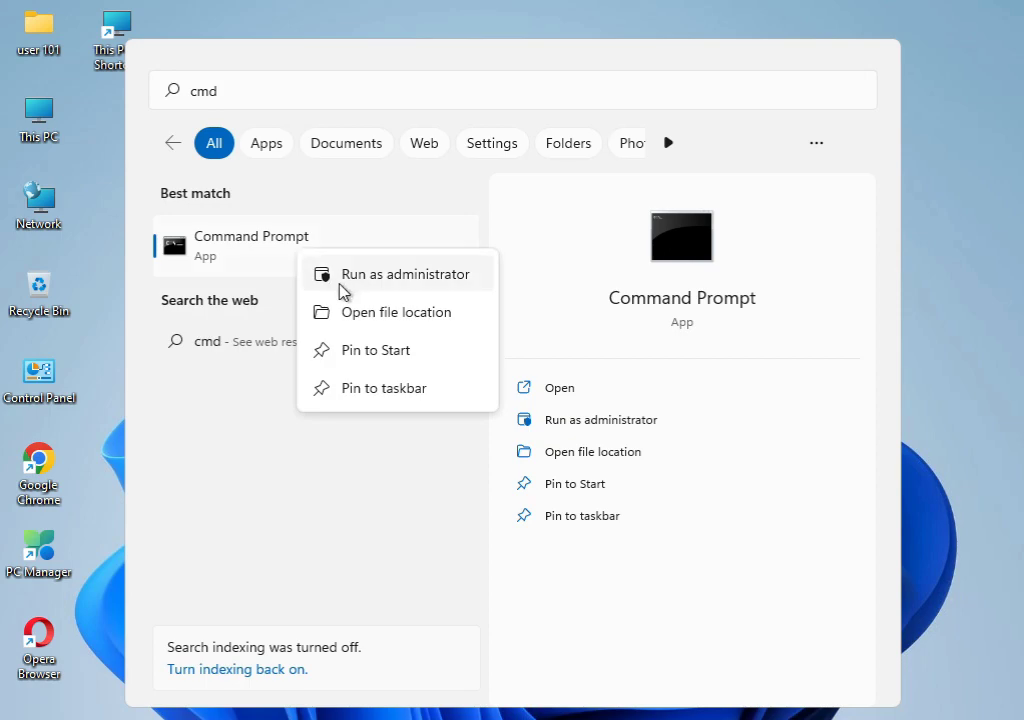
pyautogui.click(341, 287)
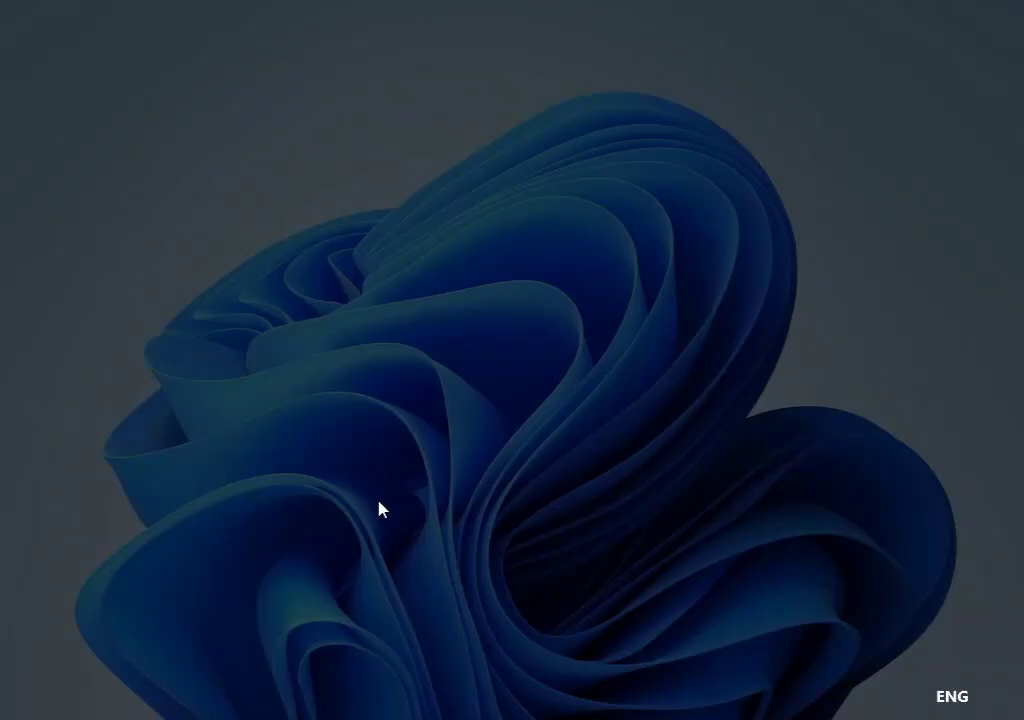
pyautogui.click(380, 532)
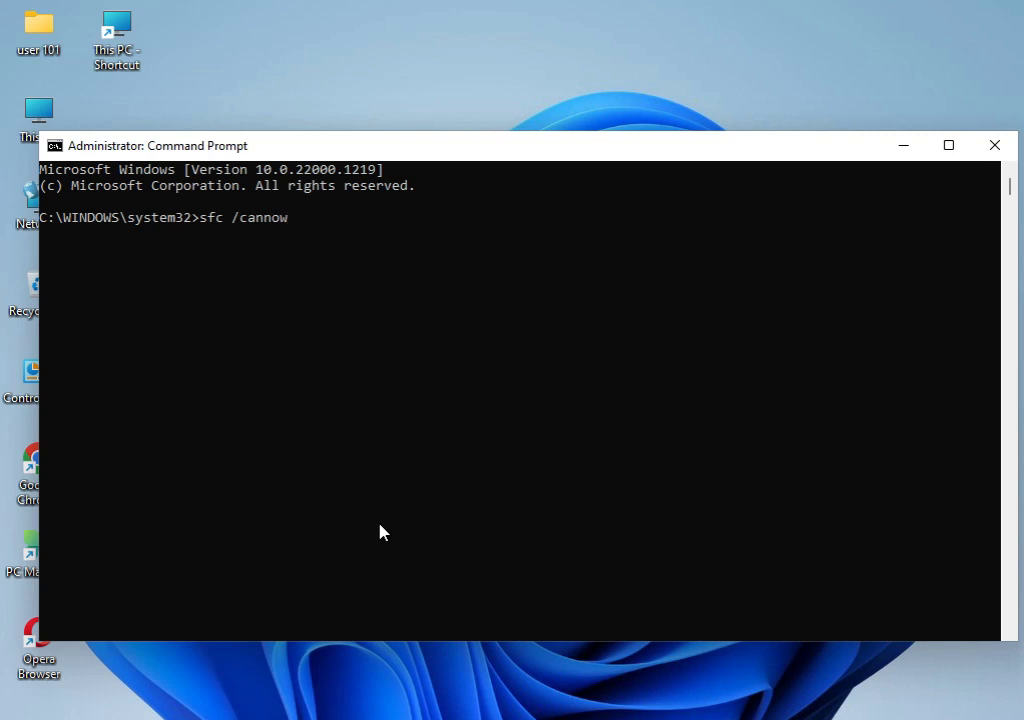
# Correct the command to sfc /scannow and run it
pyautogui.press('BackSpace')
pyautogui.press('BackSpace')
pyautogui.press('BackSpace')
pyautogui.press('BackSpace')
pyautogui.press('BackSpace')
pyautogui.press('BackSpace')
pyautogui.write('scannow')
pyautogui.press('Return')
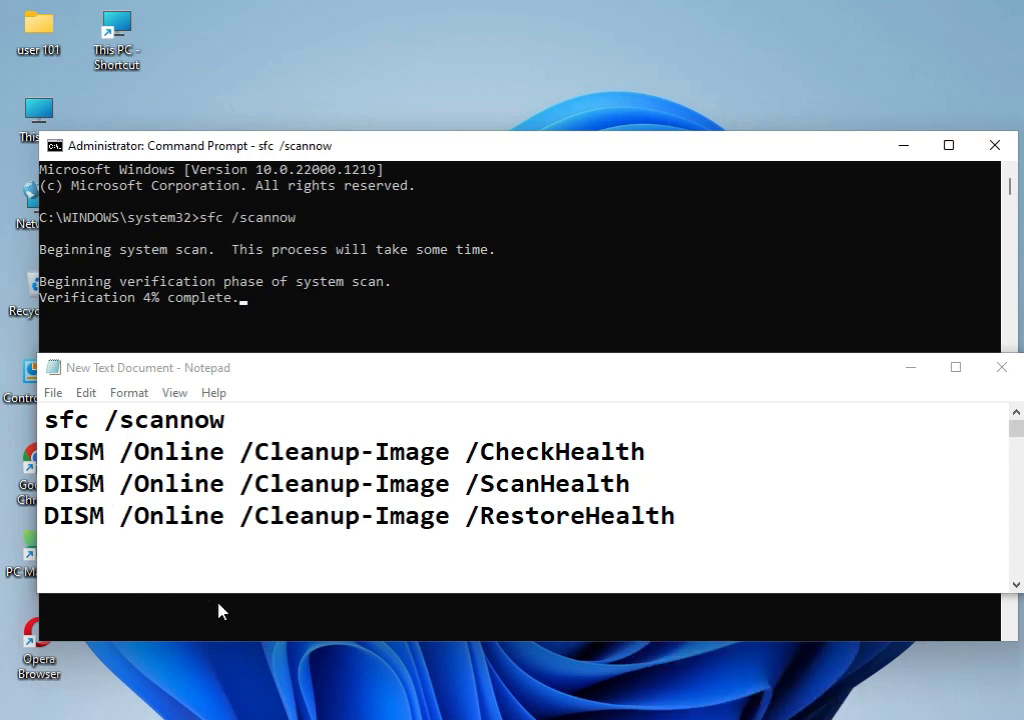
# Highlight the sfc /scannow line and the DISM CheckHealth, ScanHealth and RestoreHealth commands in Notepad
pyautogui.moveTo(49, 425); pyautogui.dragTo(231, 421)
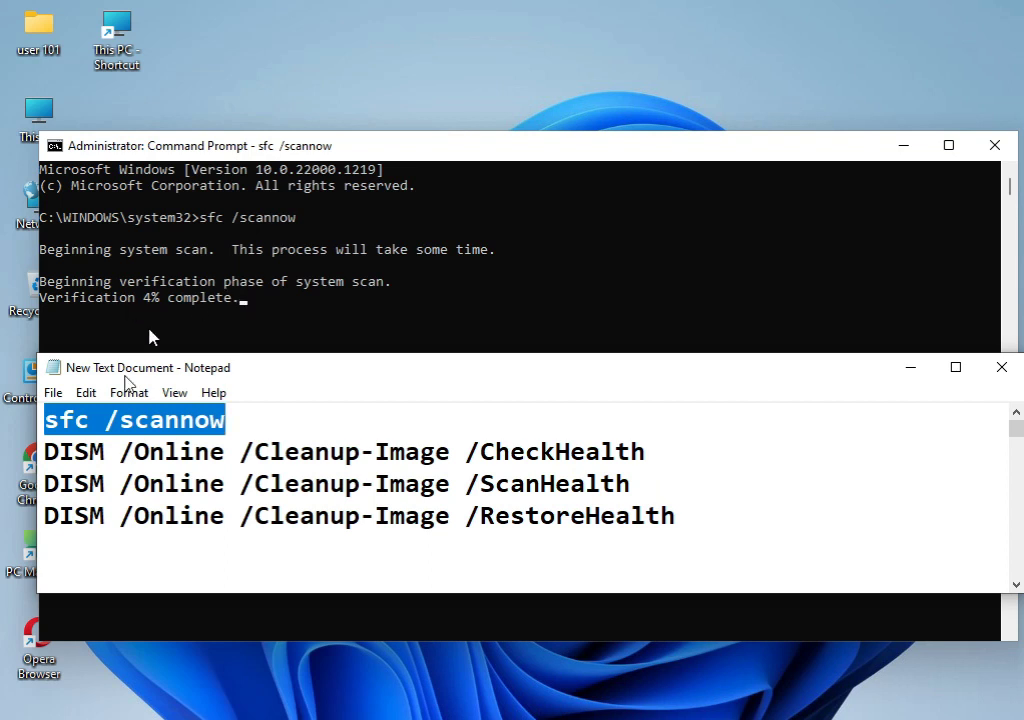
pyautogui.moveTo(44, 452); pyautogui.dragTo(650, 452)
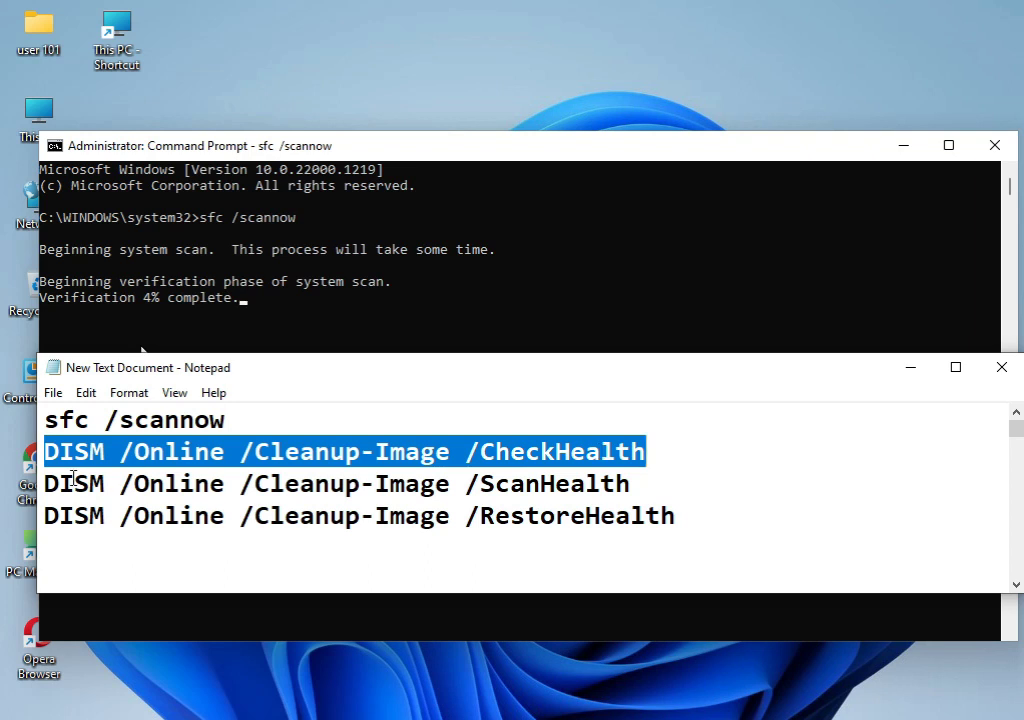
pyautogui.moveTo(44, 484); pyautogui.dragTo(632, 484)
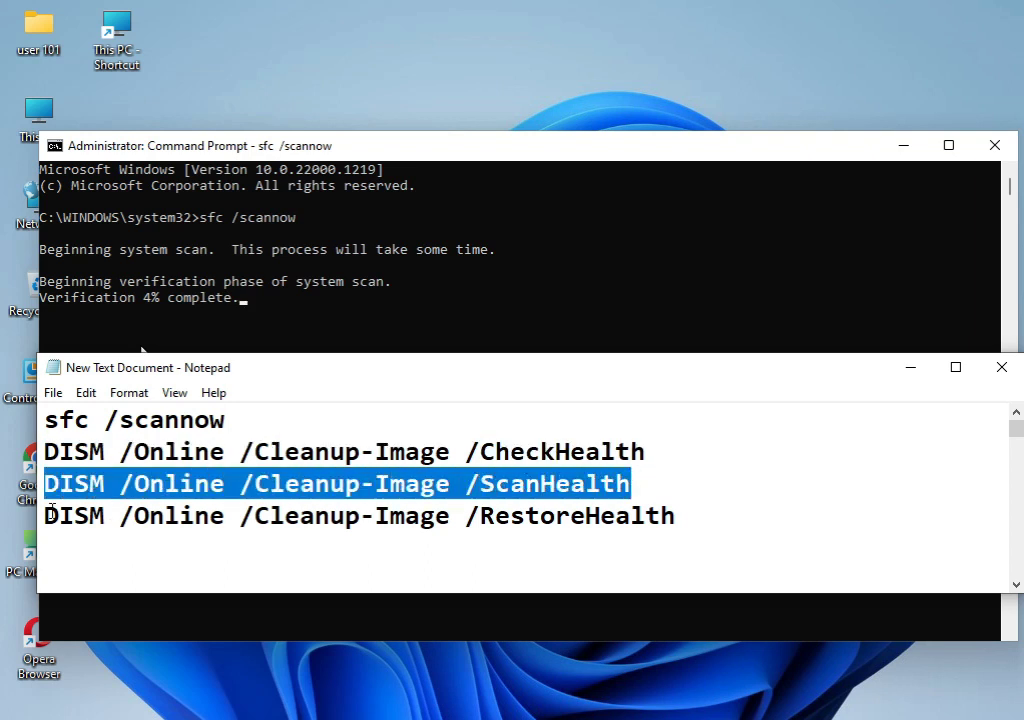
pyautogui.moveTo(44, 516); pyautogui.dragTo(690, 498)
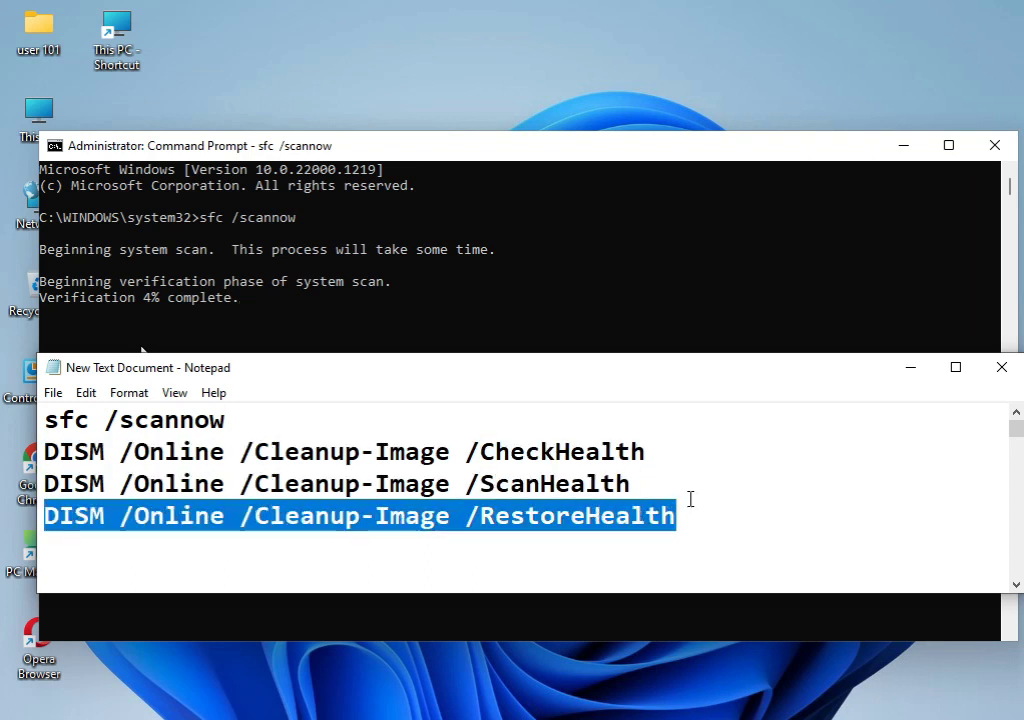